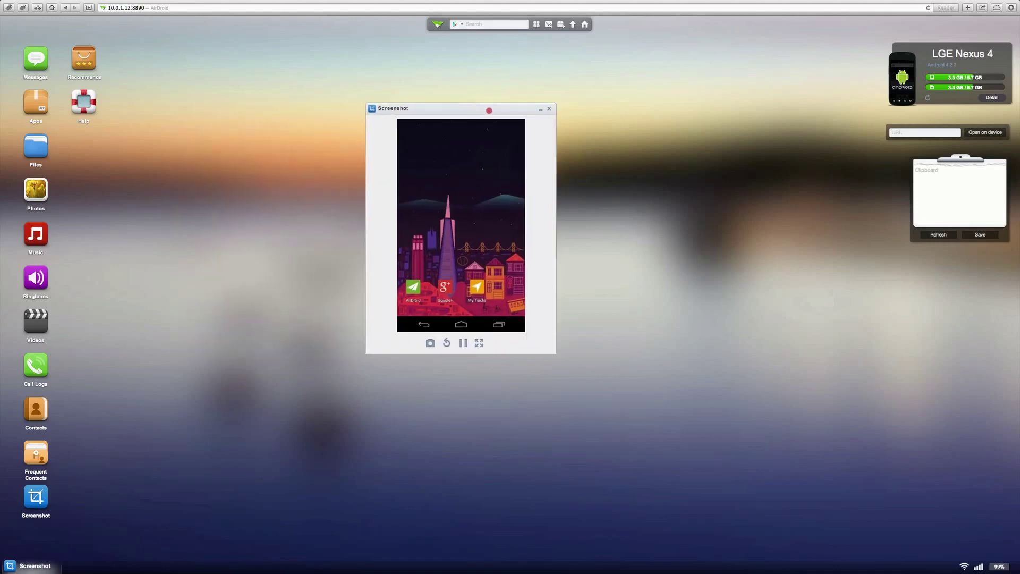
# - Drag the Screenshot window mirroring the Nexus 4 home screen to the right
pyautogui.moveTo(285, 115); pyautogui.dragTo(476, 119)
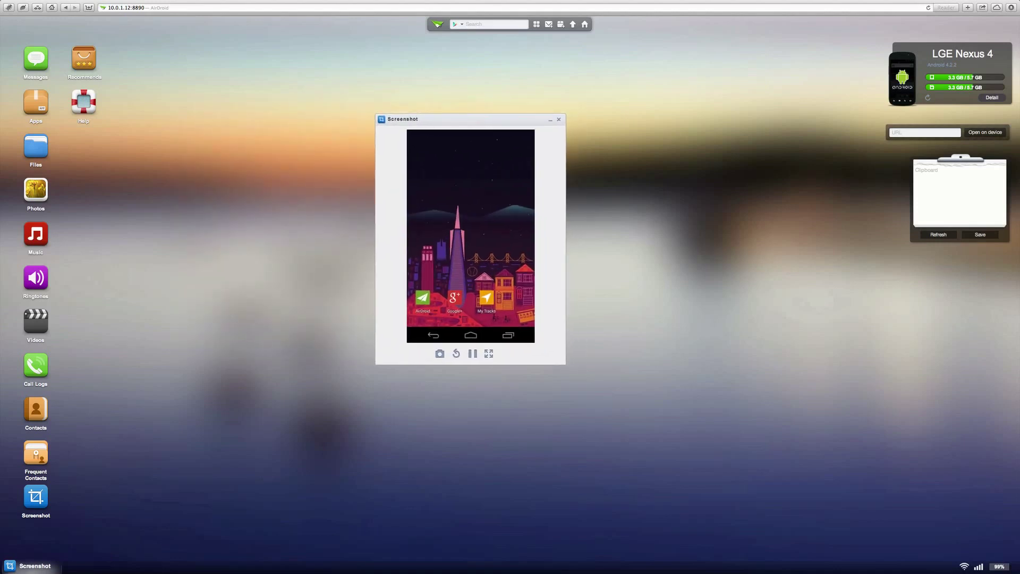